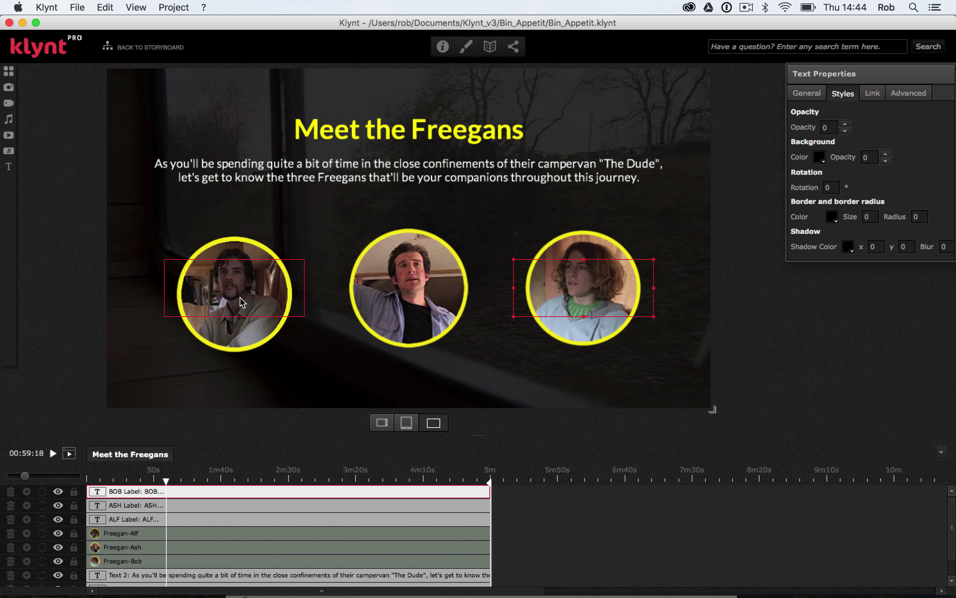
- Add a rollover interaction to the Freegan-Alf image that changes its own opacity to 50
click(244, 333)
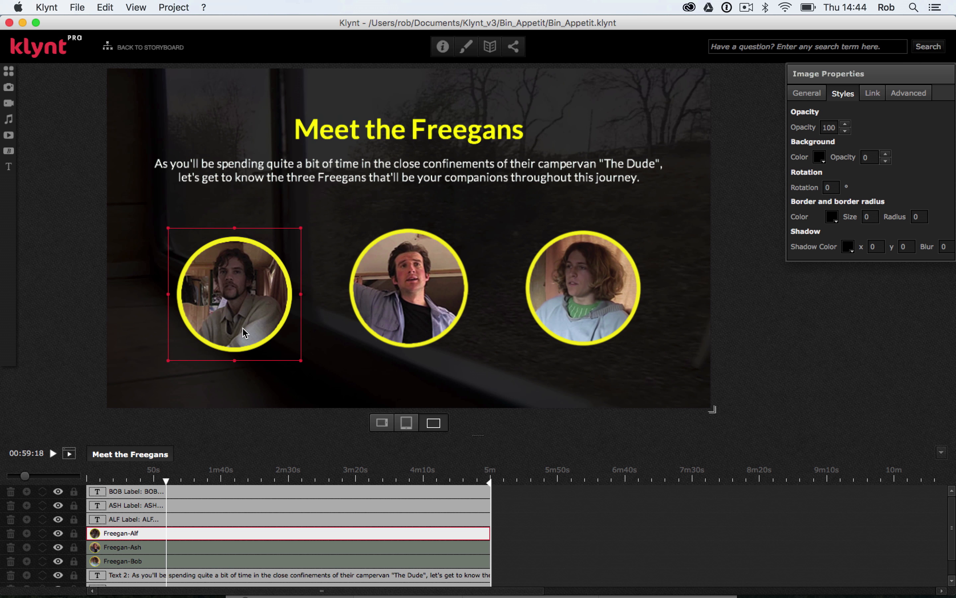
right_click(244, 334)
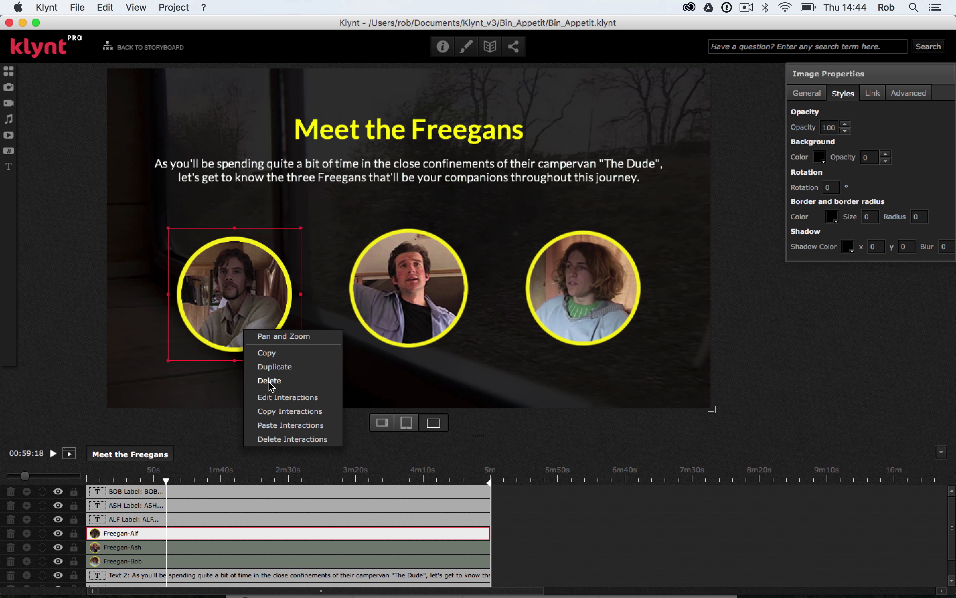
click(275, 395)
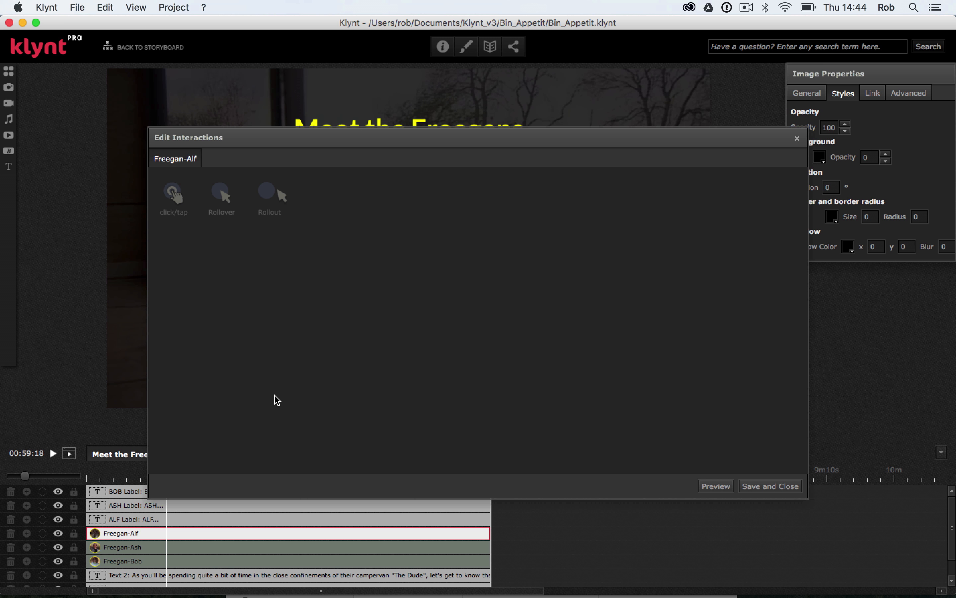
click(220, 191)
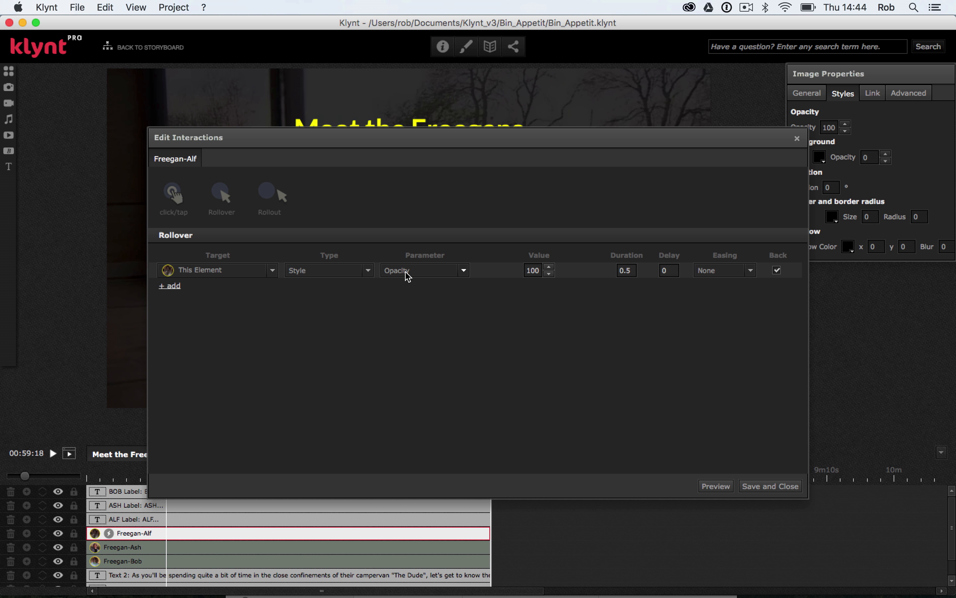
click(548, 274)
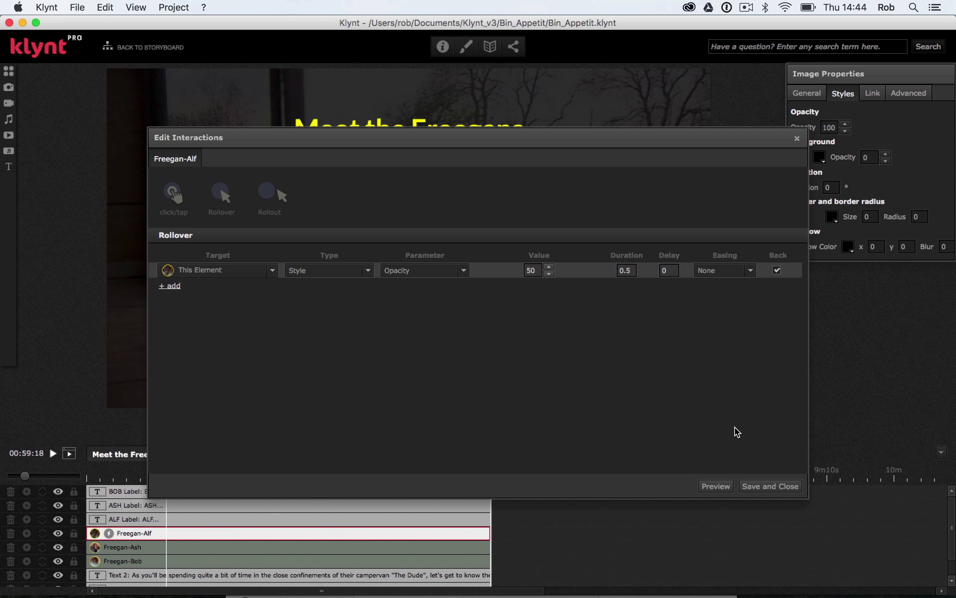
- Add a second rollover action to Freegan-Alf that sets the ALF Label's opacity to 100, and save the interactions
click(172, 290)
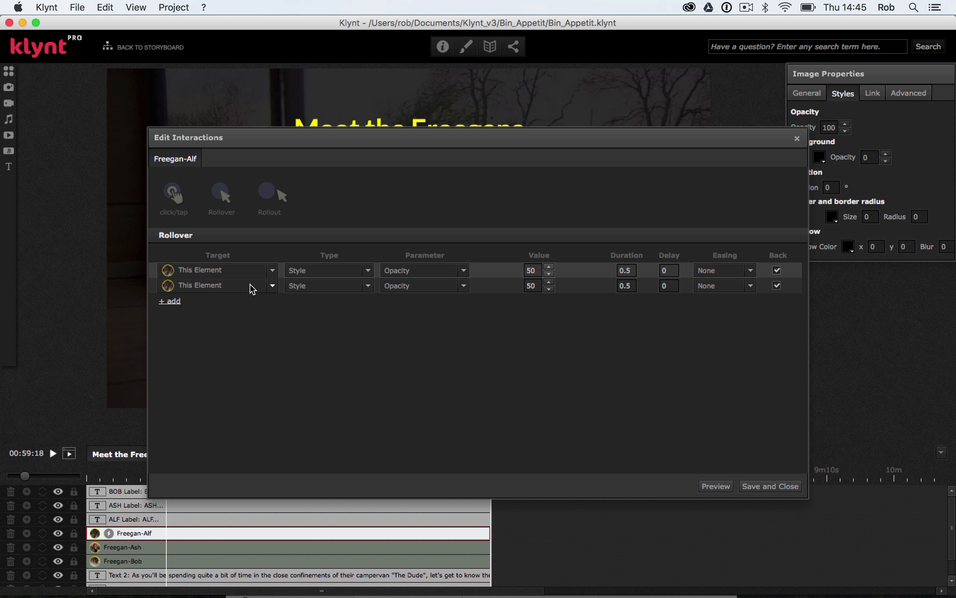
click(272, 285)
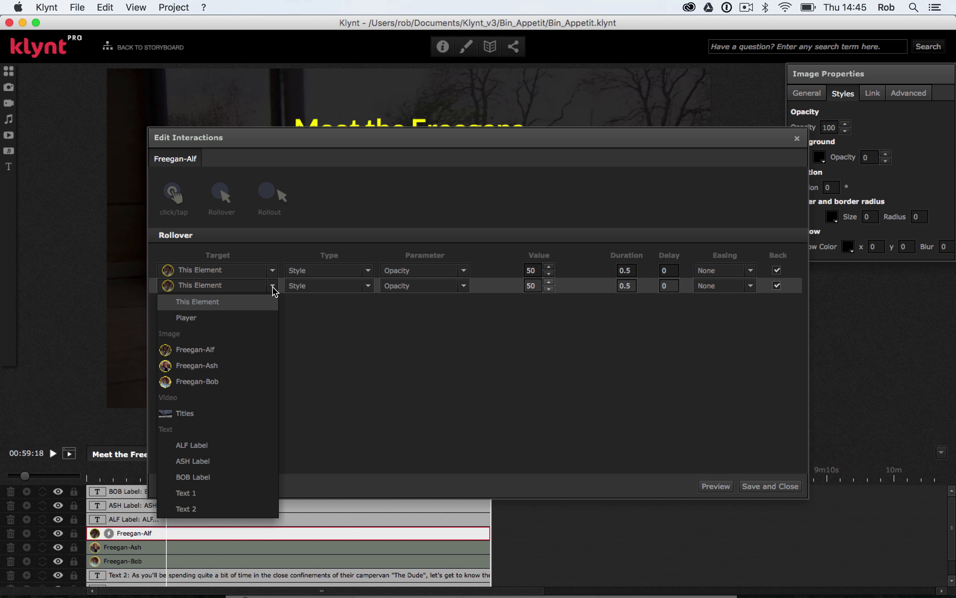
click(231, 445)
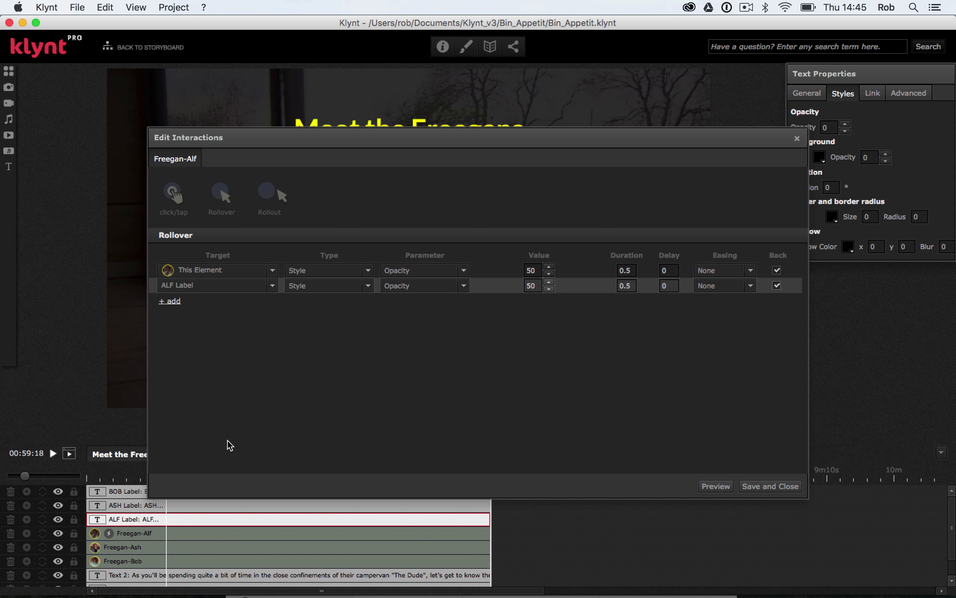
click(549, 283)
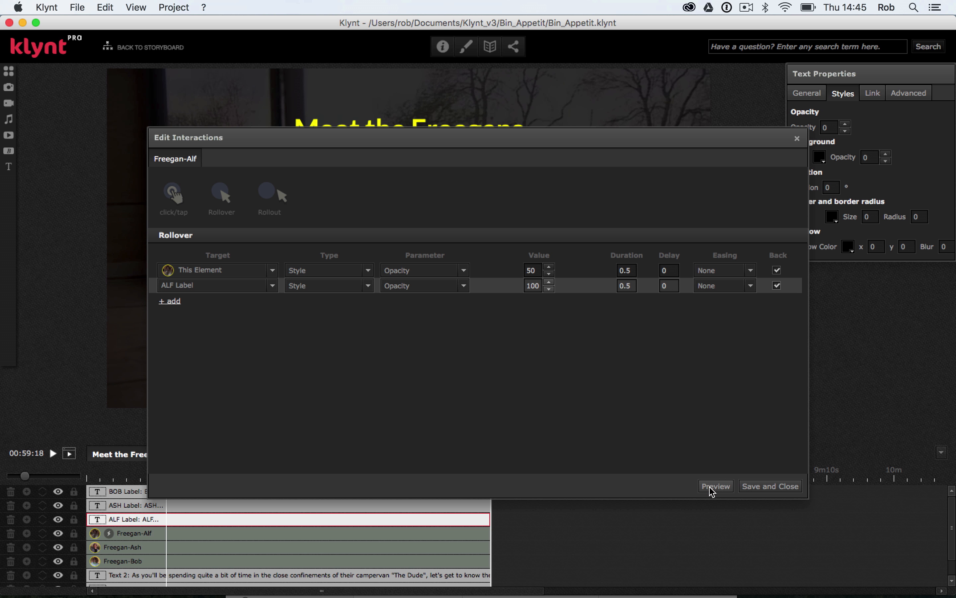
click(746, 488)
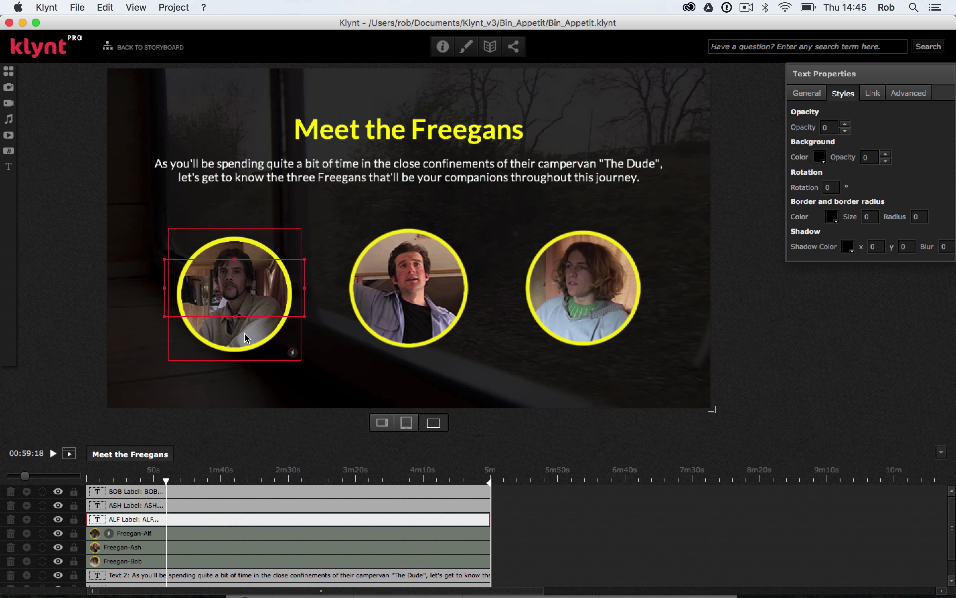
- Copy the interactions of the Freegan-Alf image and paste them onto the Freegan-Ash image
click(246, 336)
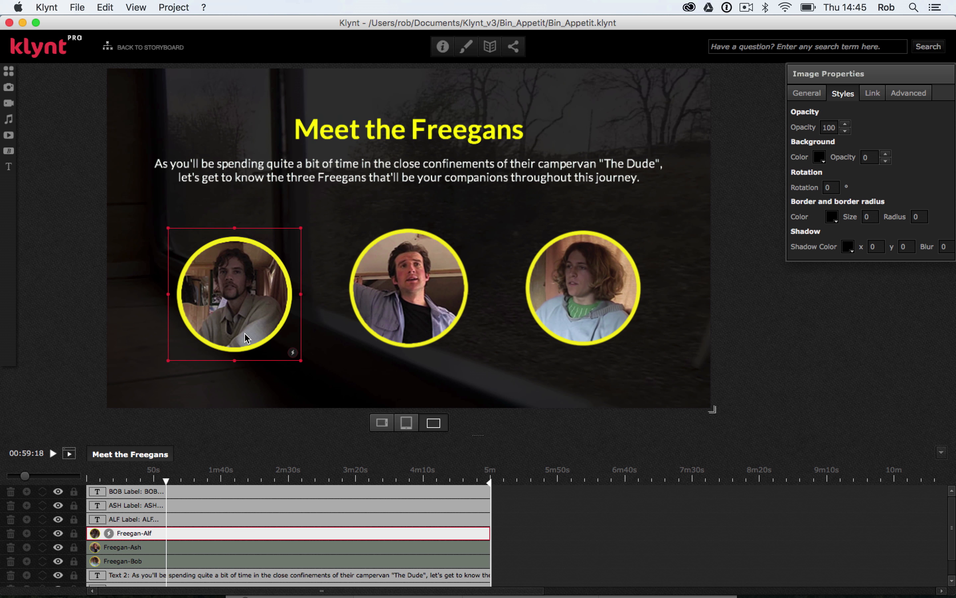
right_click(246, 337)
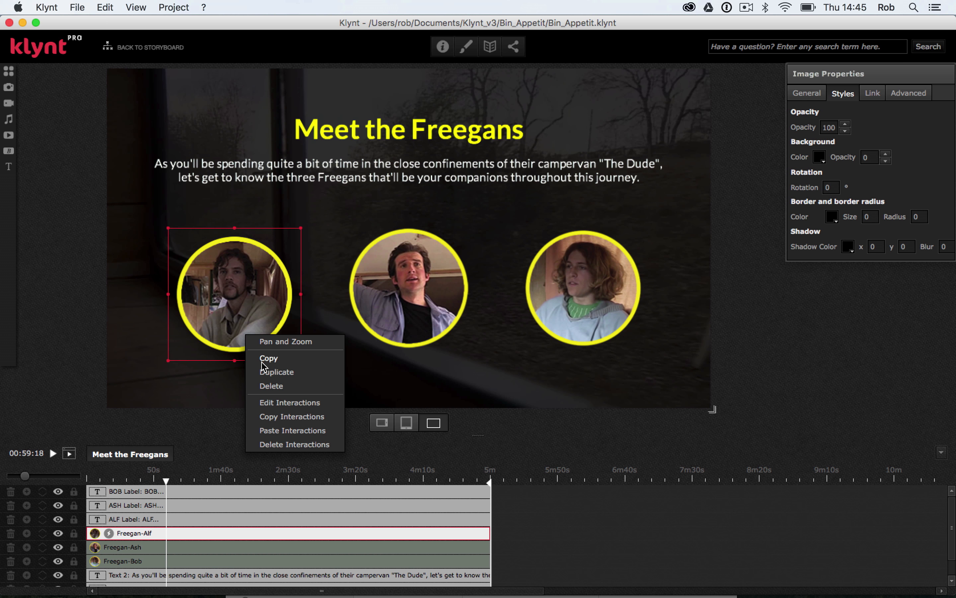
click(279, 417)
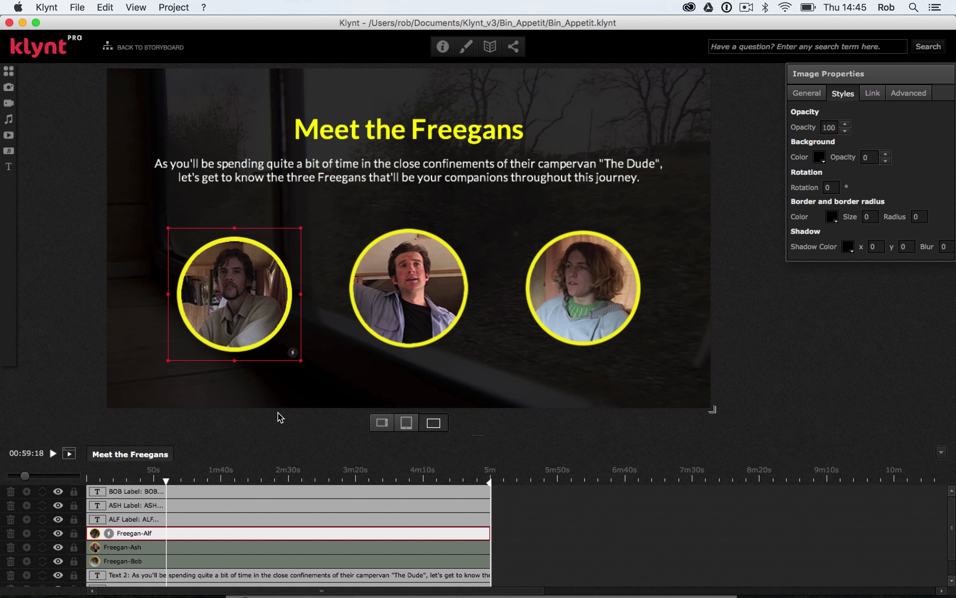
click(397, 331)
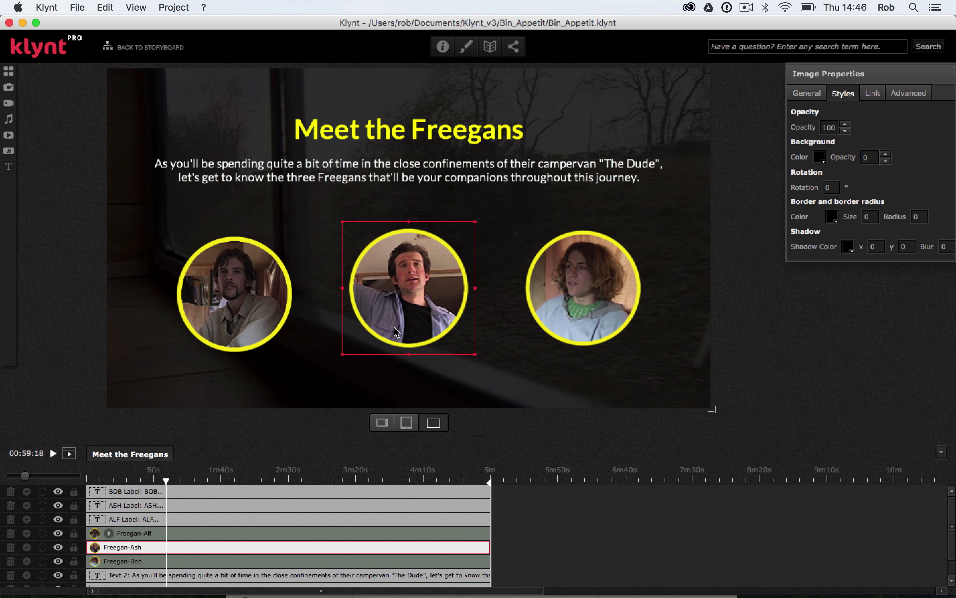
right_click(396, 332)
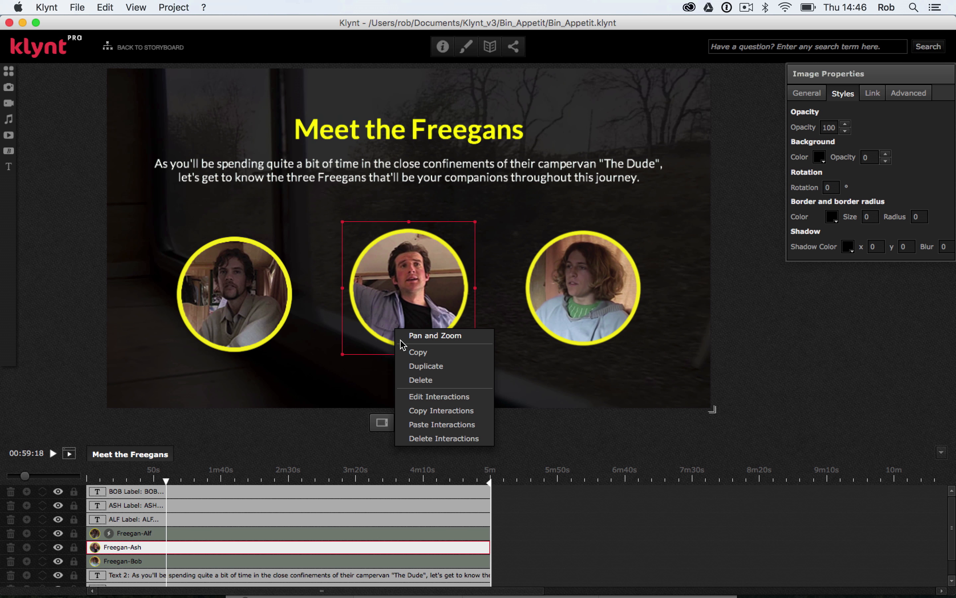
click(428, 424)
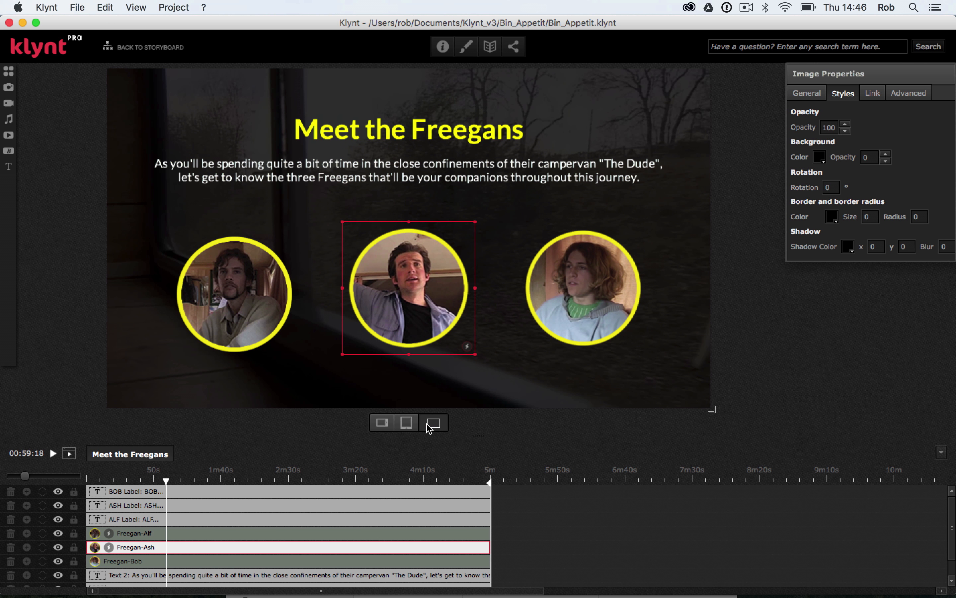
- Paste the copied interactions onto the Freegan-Bob image
click(574, 342)
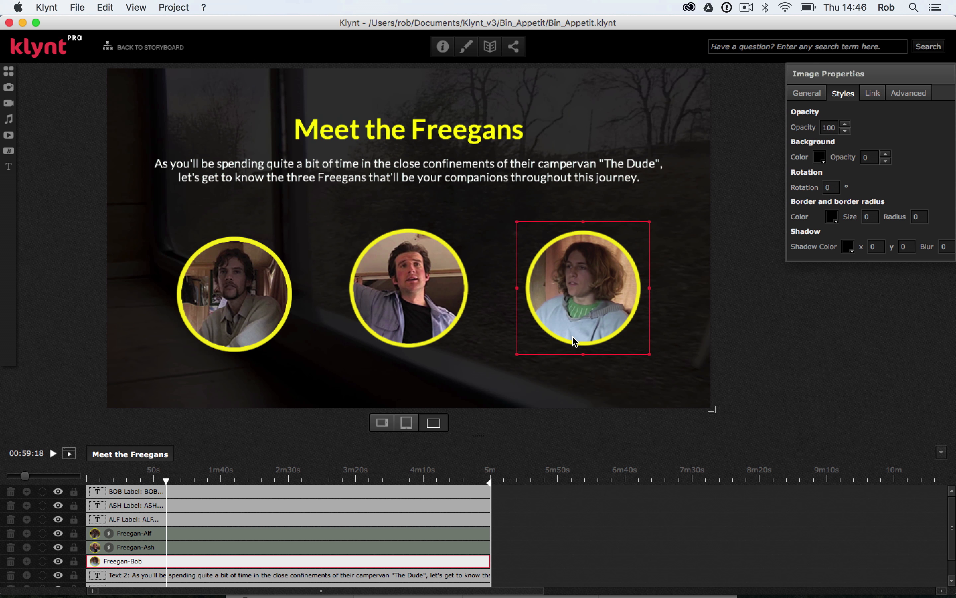
right_click(574, 342)
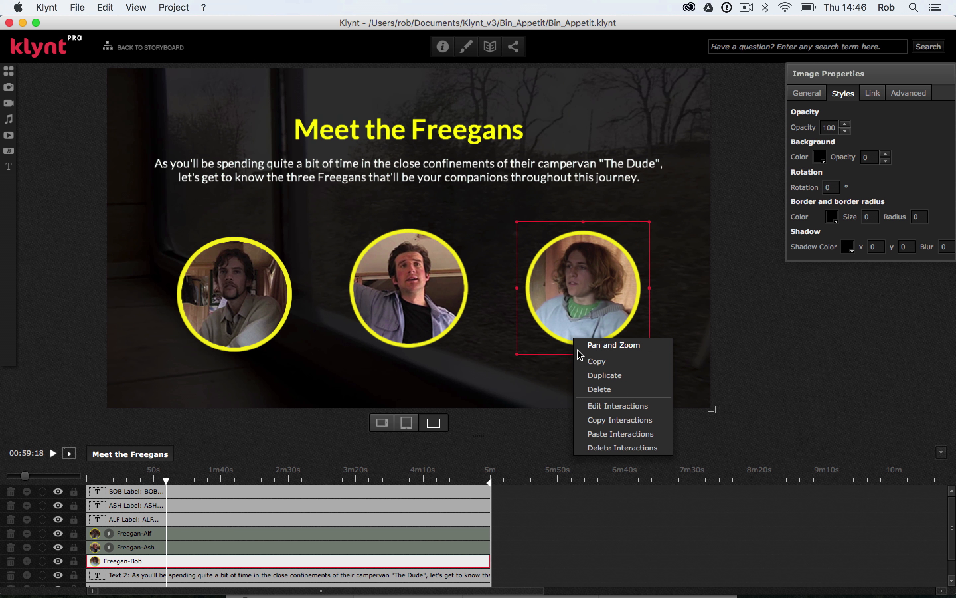
click(606, 434)
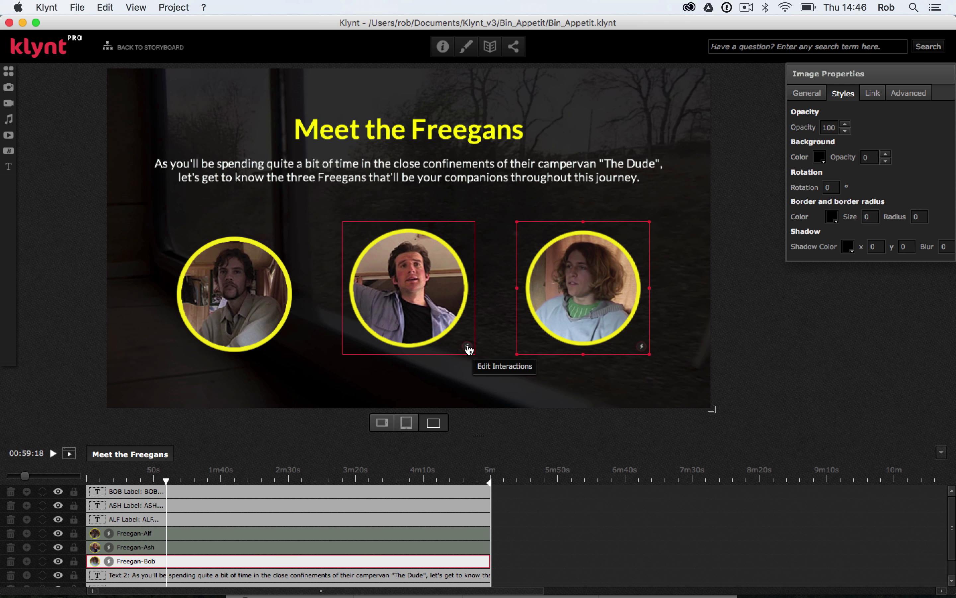
- Change the target of Freegan-Ash's second rollover action to ASH Label and save the interactions
click(468, 347)
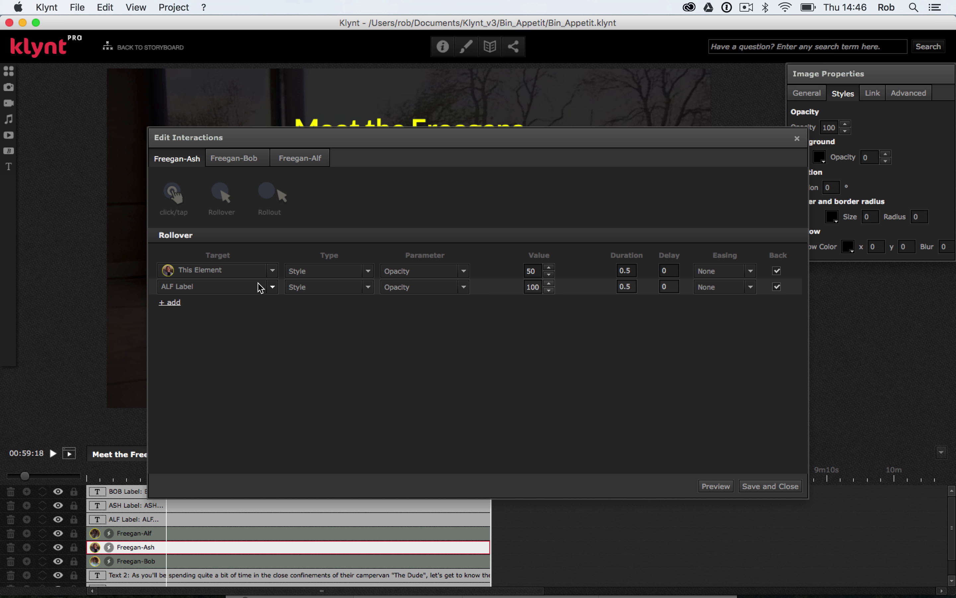
click(273, 288)
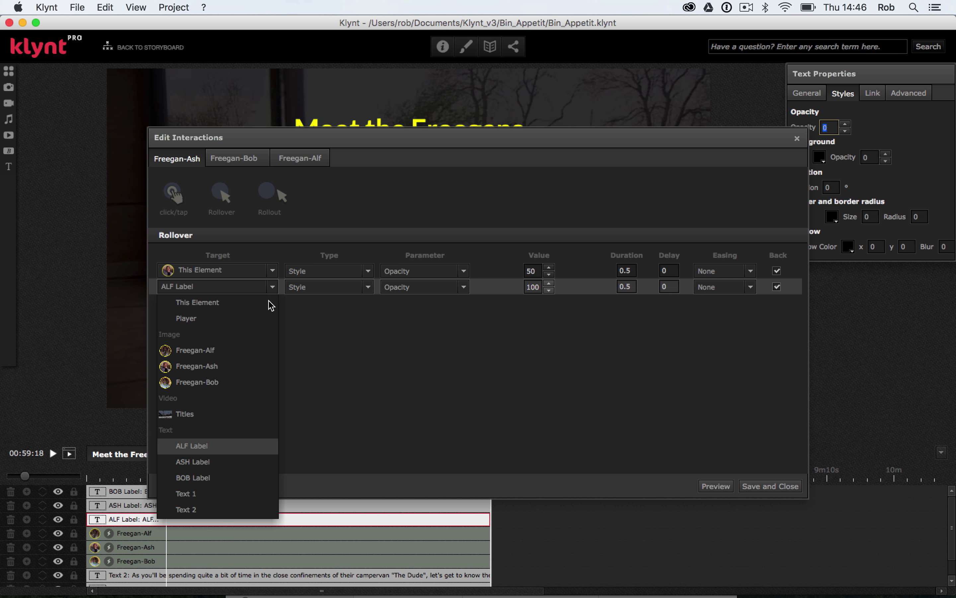
click(237, 463)
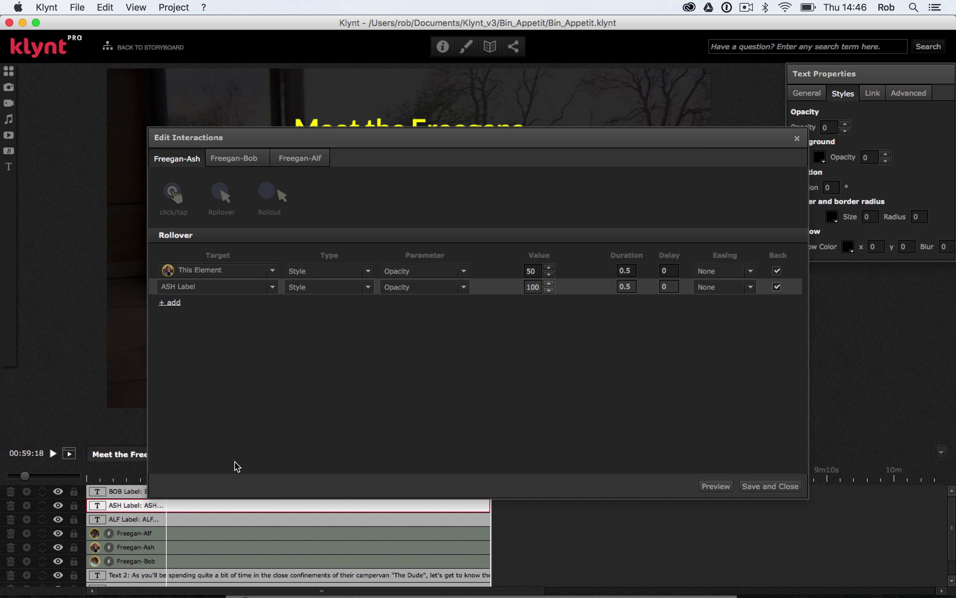
click(763, 490)
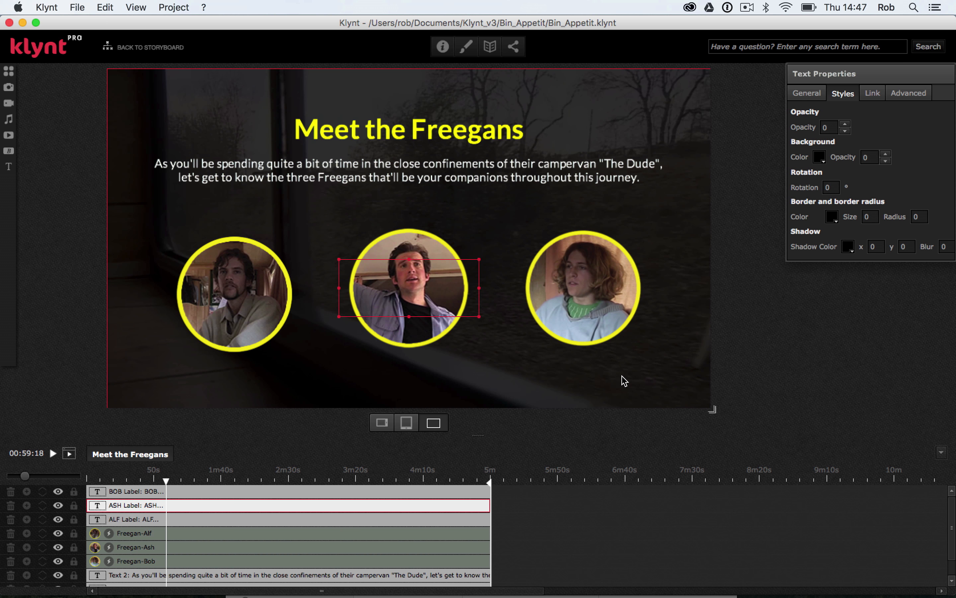
- Change the target of Freegan-Bob's second rollover action to BOB Label and save the interactions
mouse_move(628, 336)
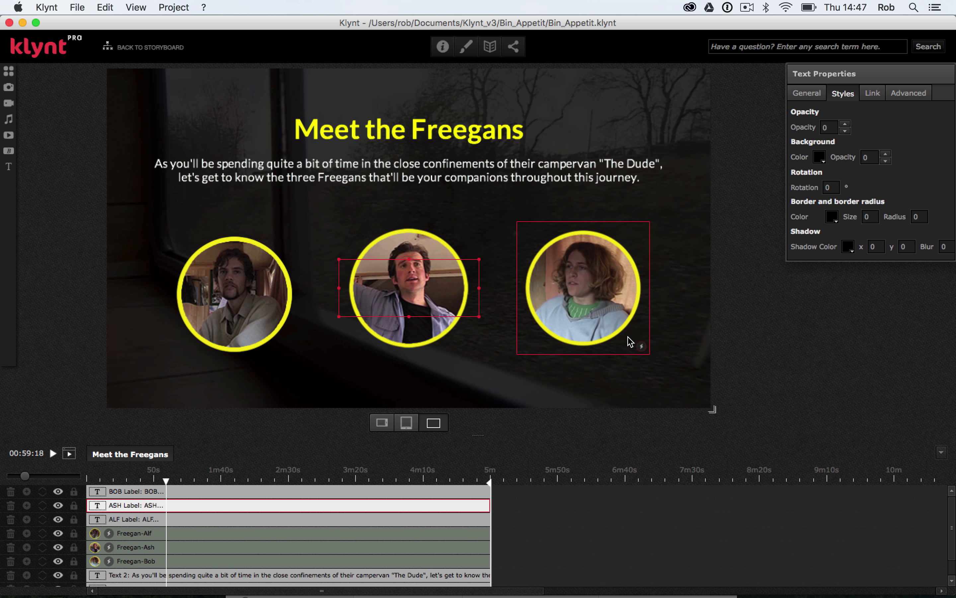
click(641, 349)
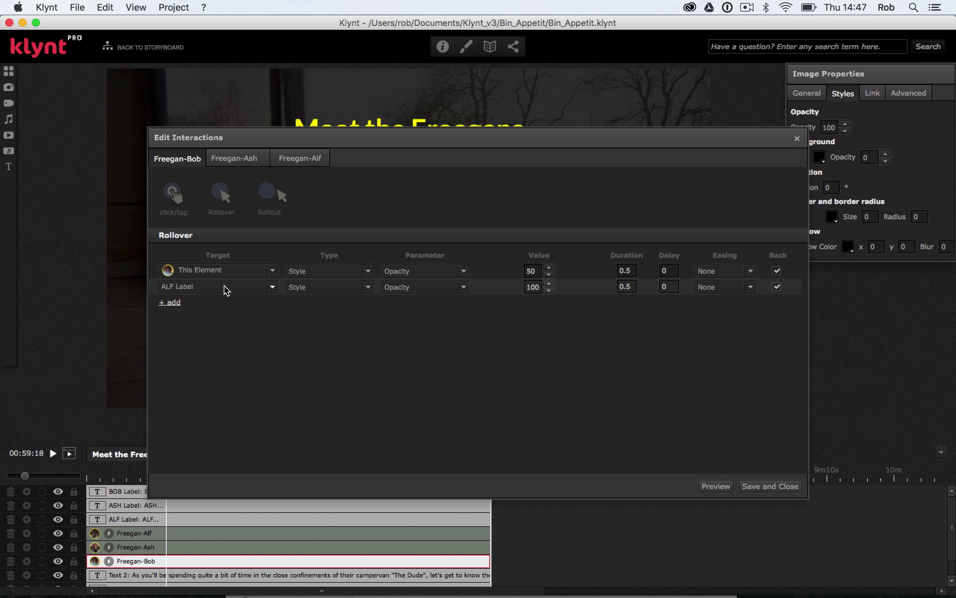
click(272, 287)
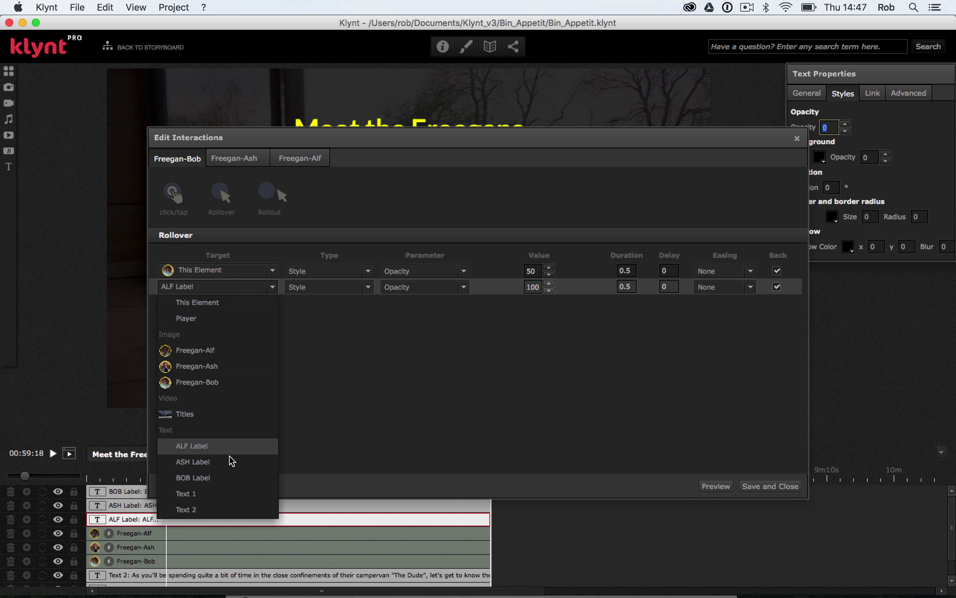
click(231, 477)
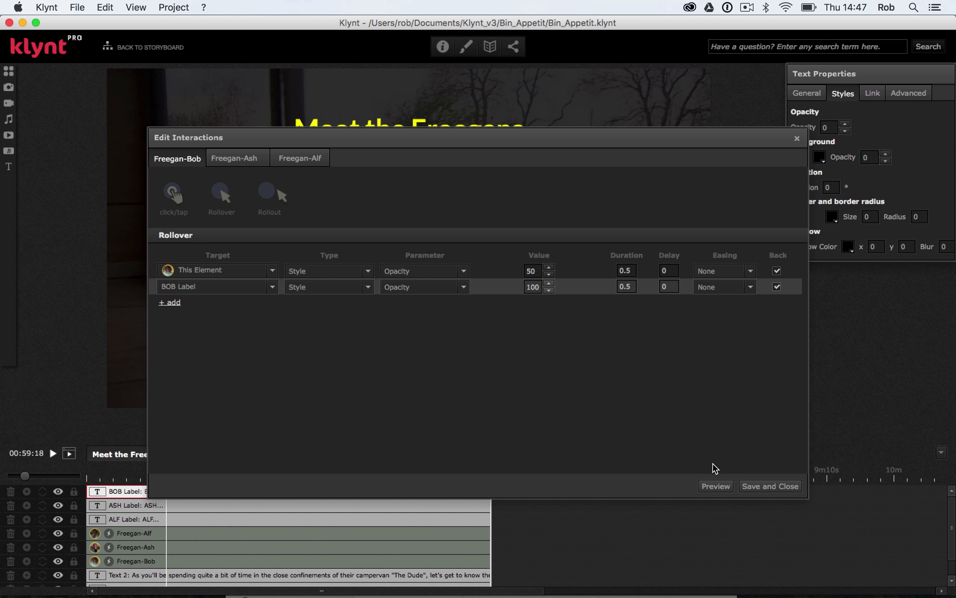
click(747, 485)
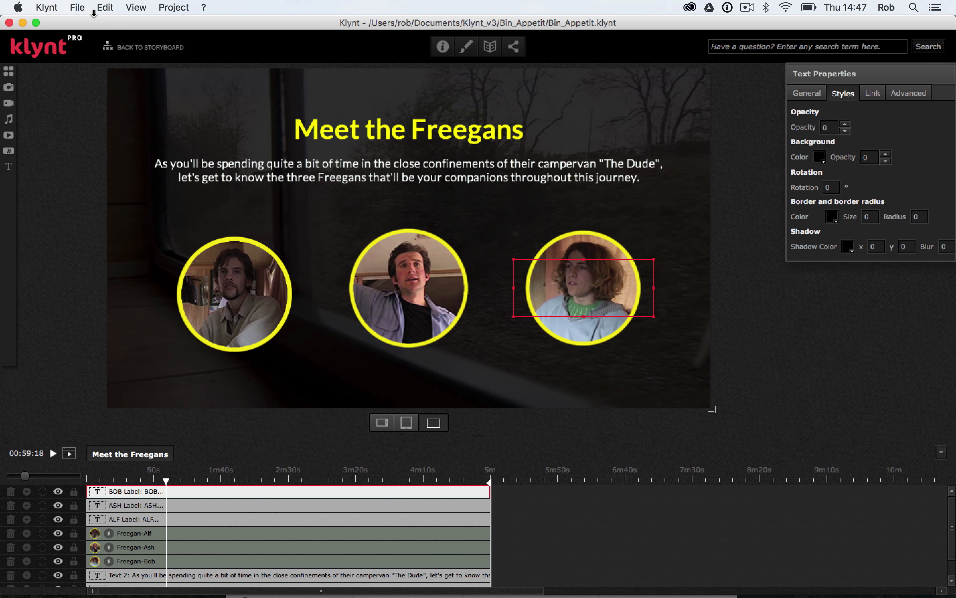
- Save the project and run the Meet the Freegans sequence from the start in the browser
click(78, 8)
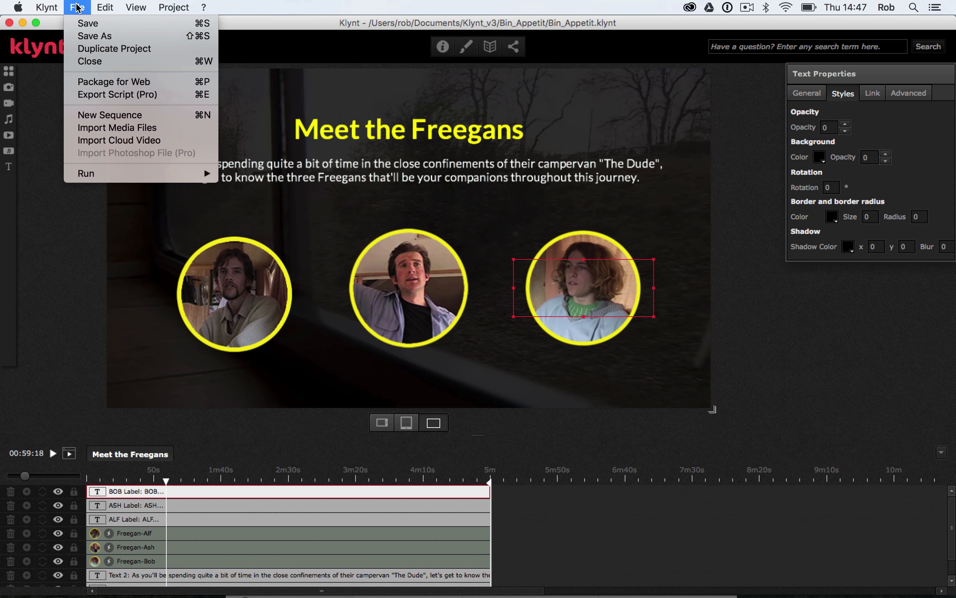
click(85, 23)
click(78, 8)
mouse_move(120, 174)
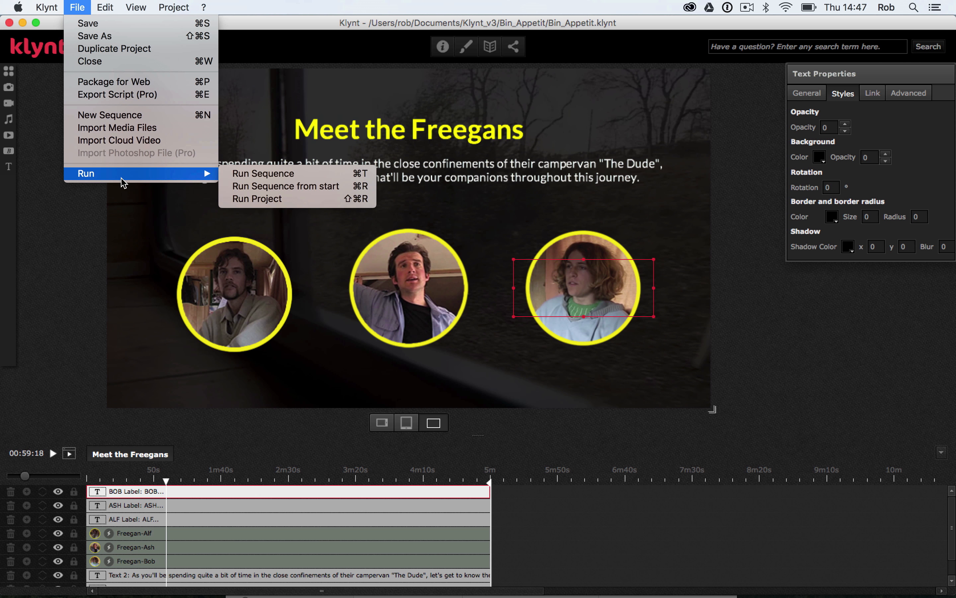
click(236, 186)
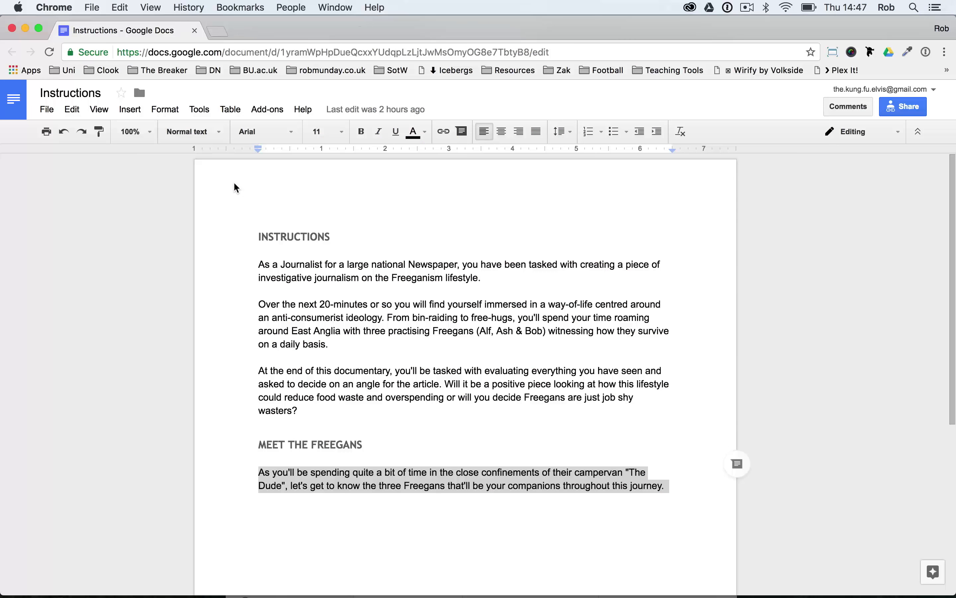